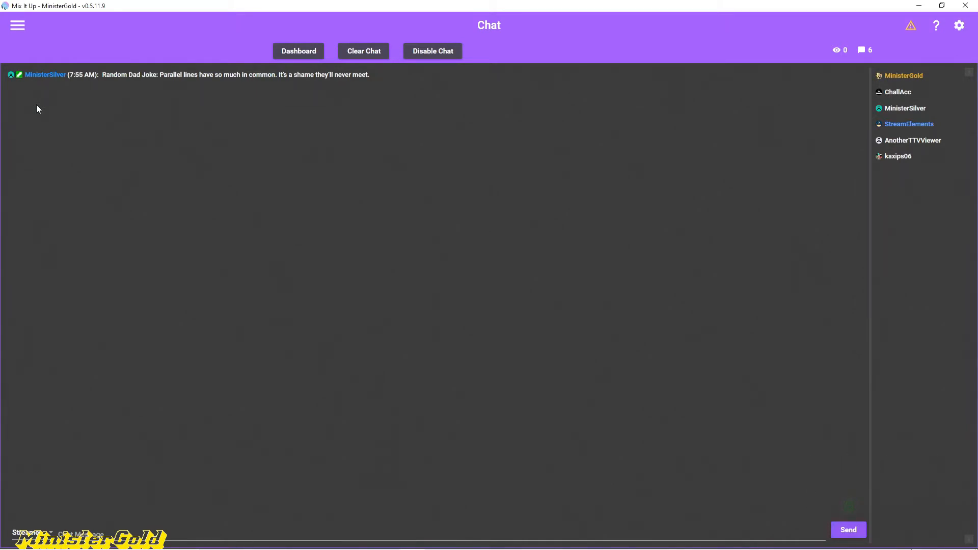
Step: Open the action groups and test-run the F, GG and LUL commands in the general group
{"action": "left_click", "coordinate": [24, 23]}
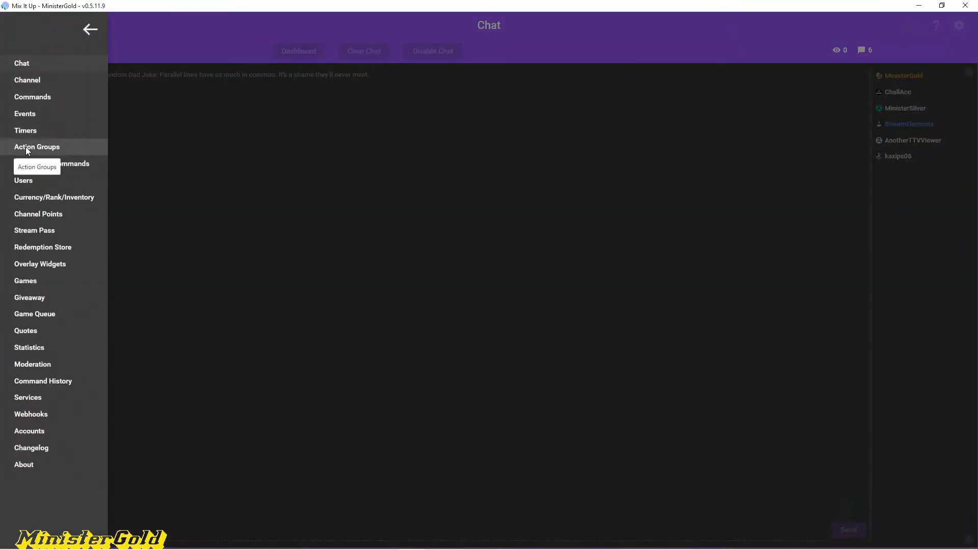
{"action": "left_click", "coordinate": [26, 147]}
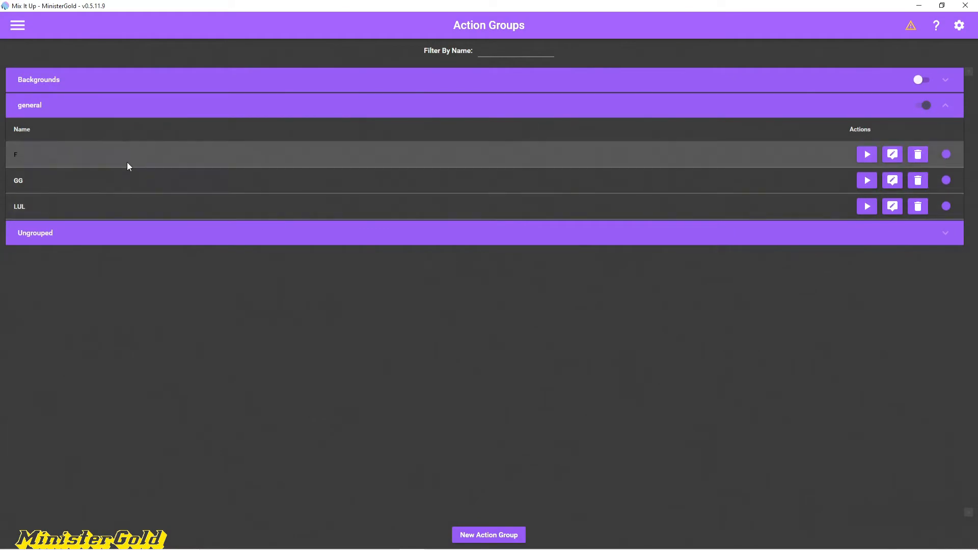
{"action": "left_click", "coordinate": [129, 156]}
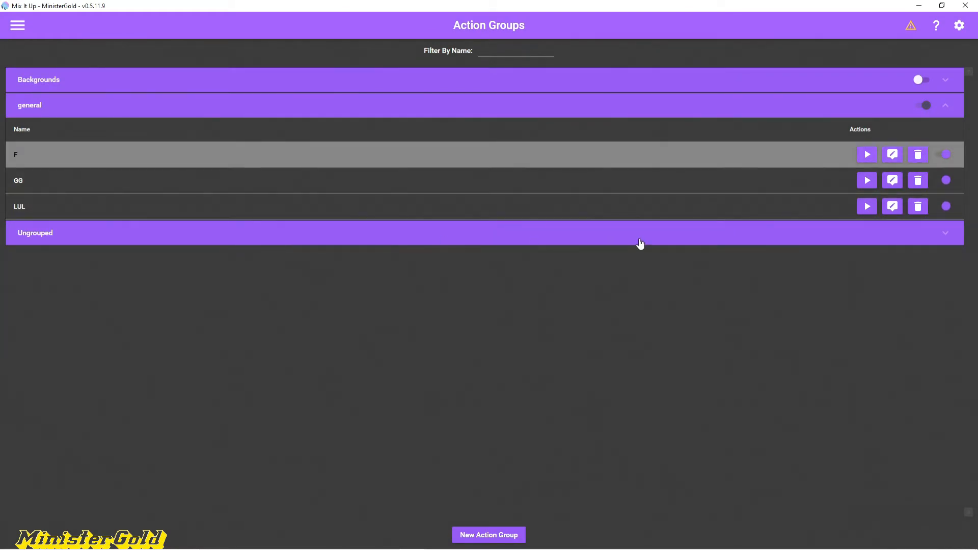
{"action": "left_click", "coordinate": [865, 158]}
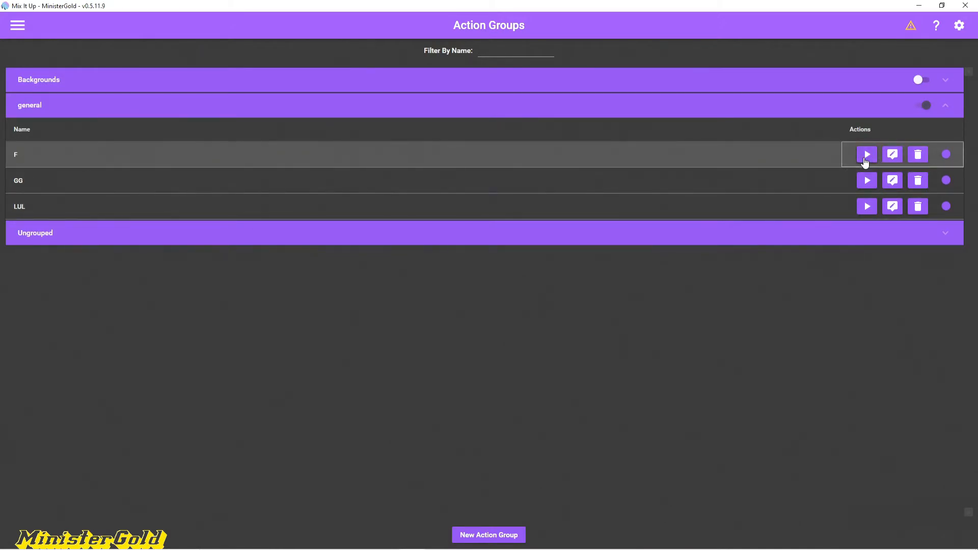
{"action": "left_click", "coordinate": [864, 159]}
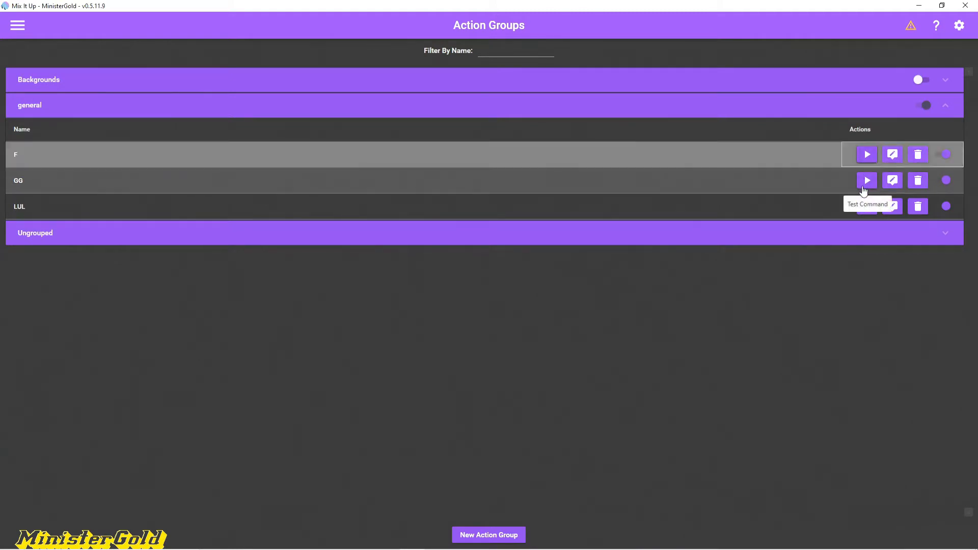
{"action": "left_click", "coordinate": [863, 187]}
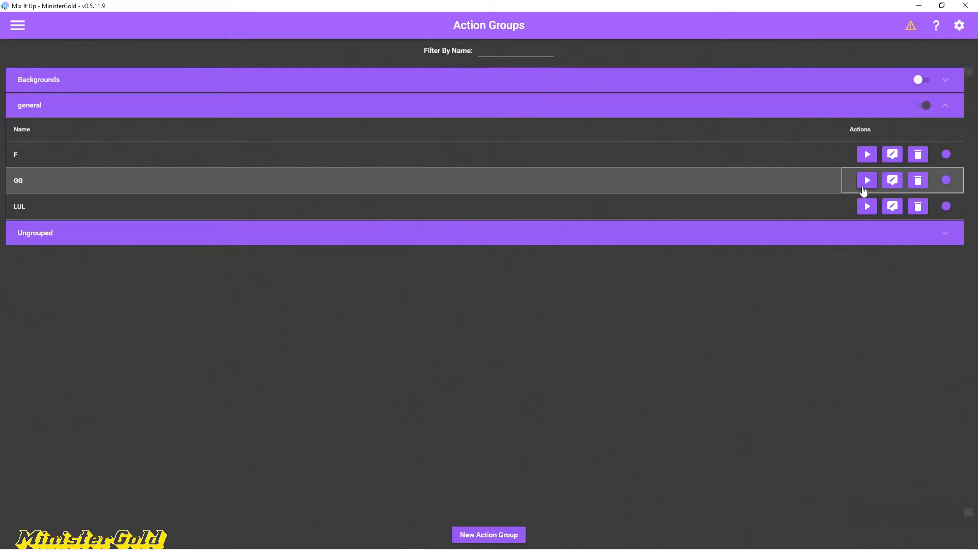
{"action": "left_click", "coordinate": [864, 188]}
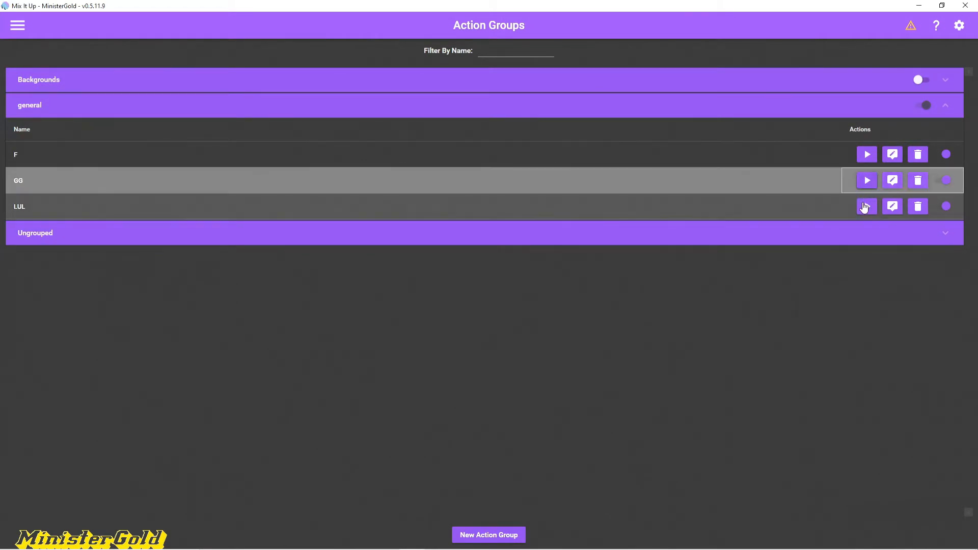
{"action": "left_click", "coordinate": [864, 207]}
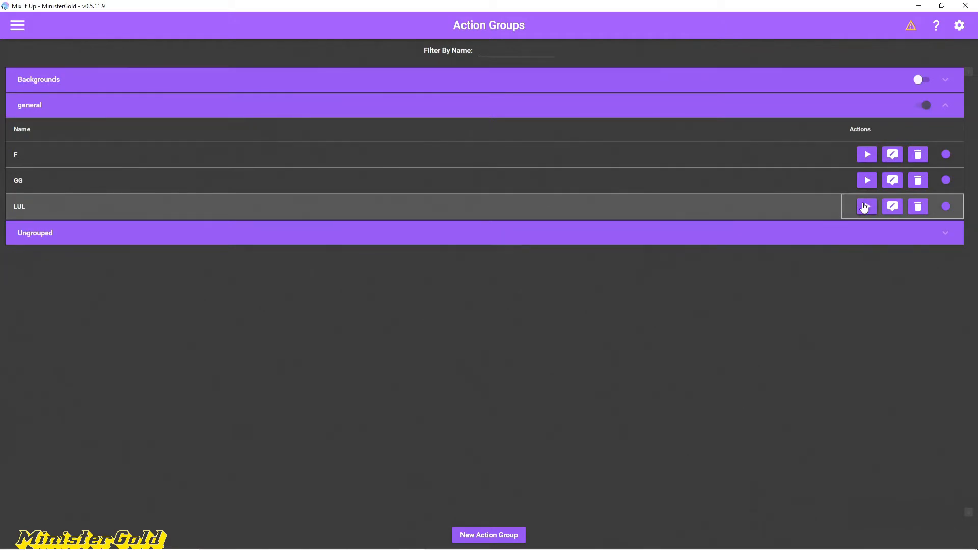
{"action": "left_click", "coordinate": [864, 207]}
{"action": "left_click", "coordinate": [865, 207]}
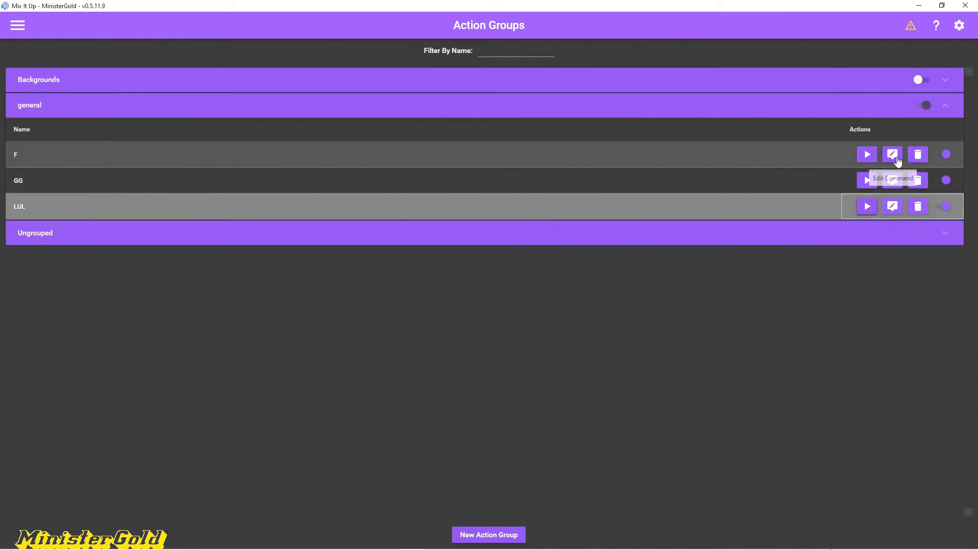
Step: Open the F action group for editing and examine its first Sound action's file path, output device and volume
{"action": "left_click", "coordinate": [896, 158]}
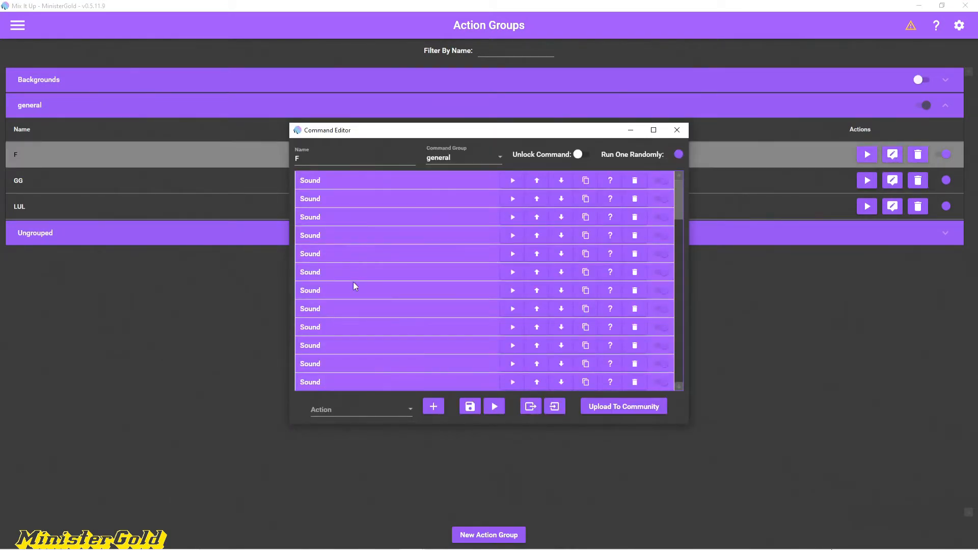
{"action": "left_click", "coordinate": [386, 180]}
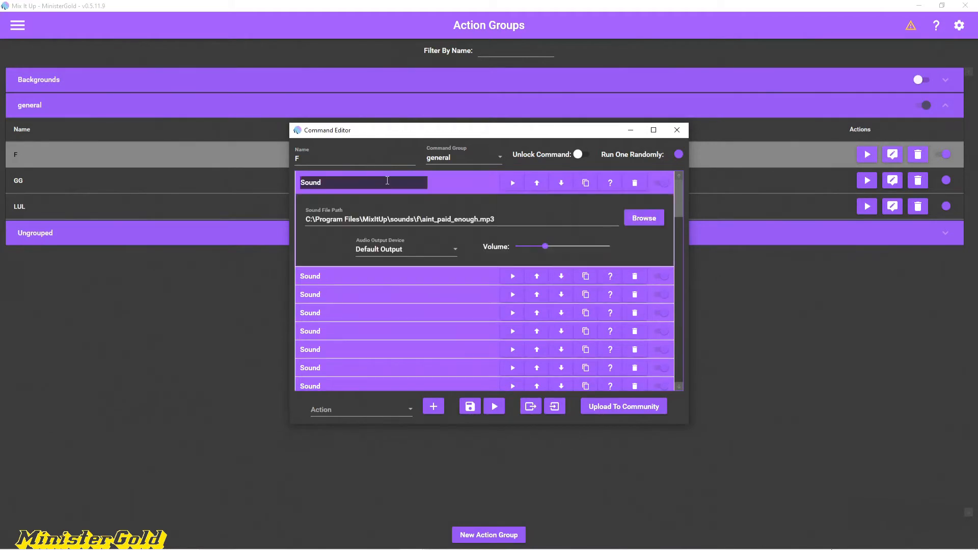
{"action": "left_click", "coordinate": [436, 183]}
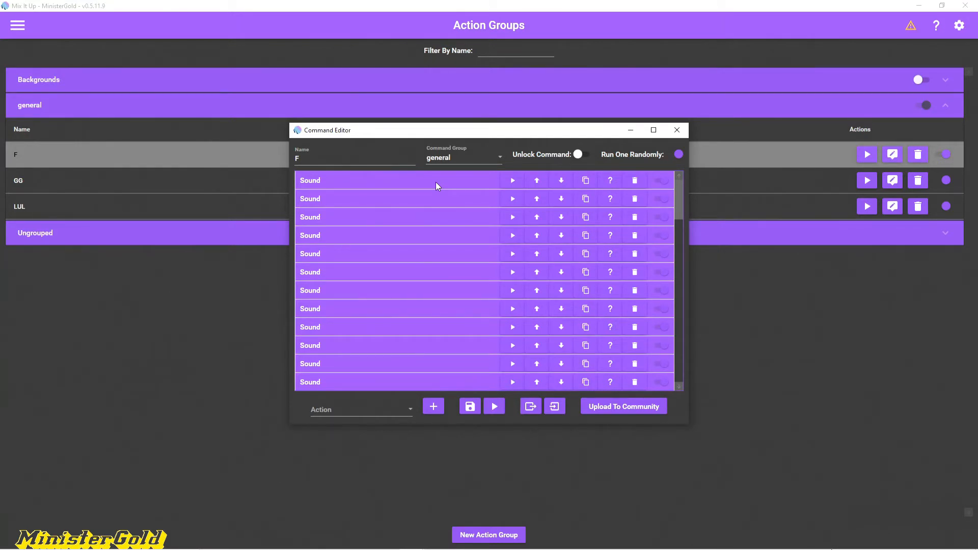
{"action": "left_click", "coordinate": [436, 182]}
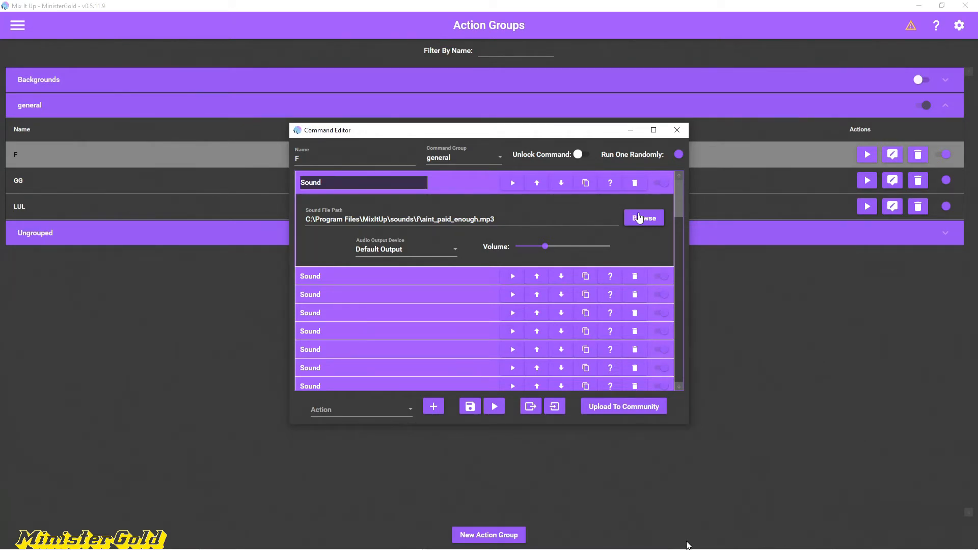
Step: Choose Sound as the action type to add to the F action group, and close the editor without adding it
{"action": "left_click", "coordinate": [402, 413]}
{"action": "scroll", "coordinate": [403, 408], "scroll_direction": "down", "scroll_amount": 6}
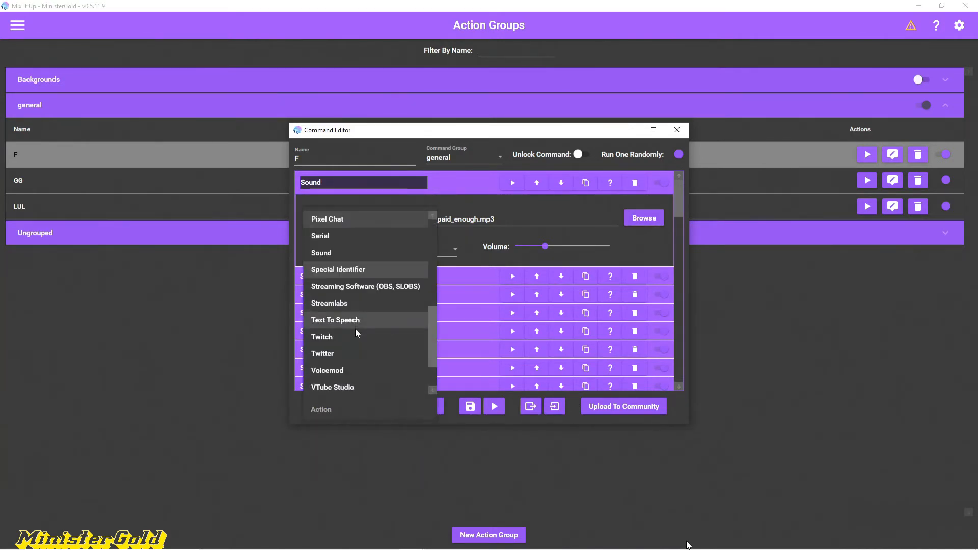
{"action": "scroll", "coordinate": [375, 292], "scroll_direction": "up", "scroll_amount": 1}
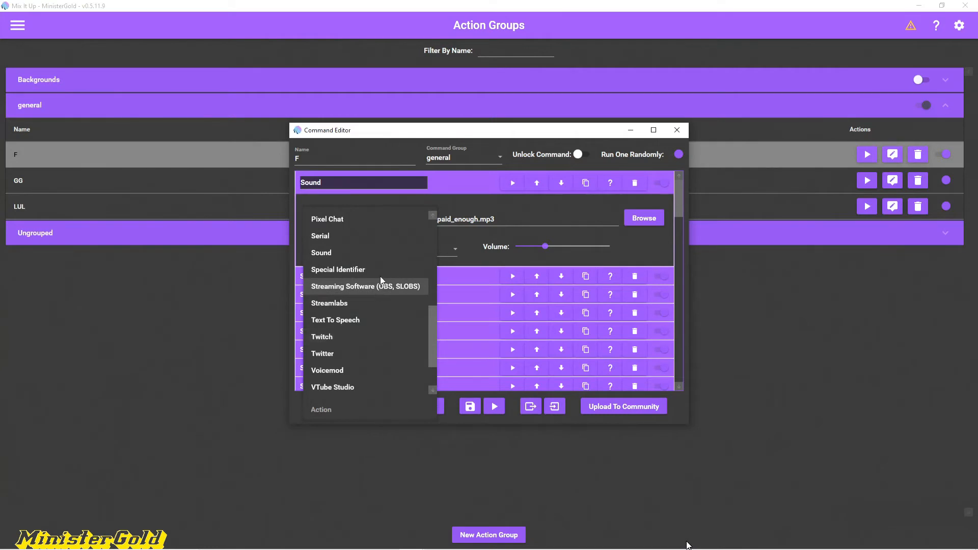
{"action": "left_click", "coordinate": [386, 254]}
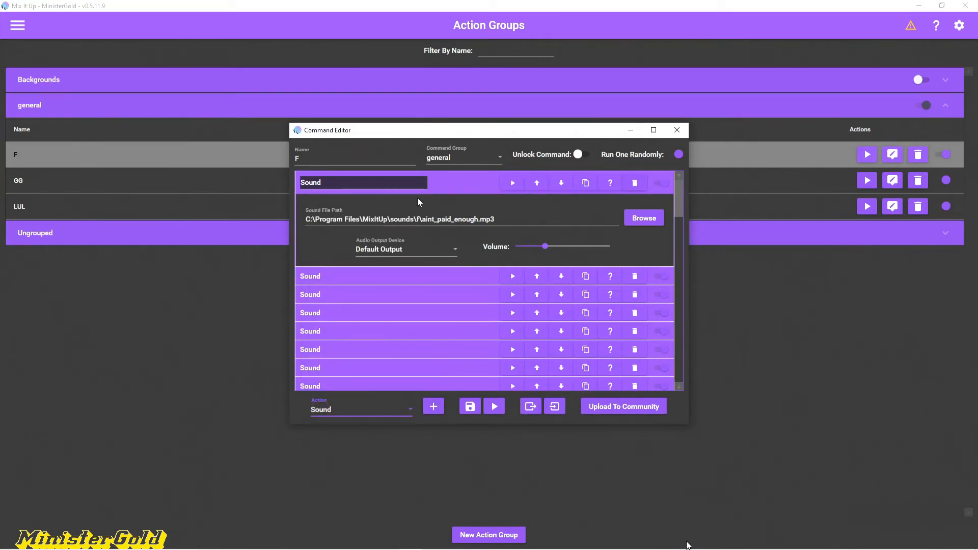
{"action": "left_click", "coordinate": [677, 135]}
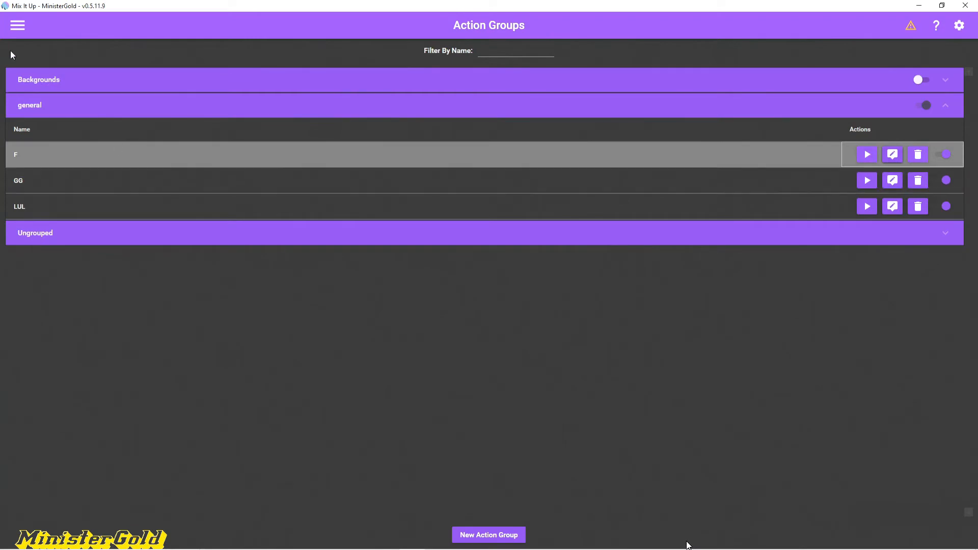
Step: Open the F channel point reward's command for editing and look through the action types that can be added
{"action": "left_click", "coordinate": [12, 26]}
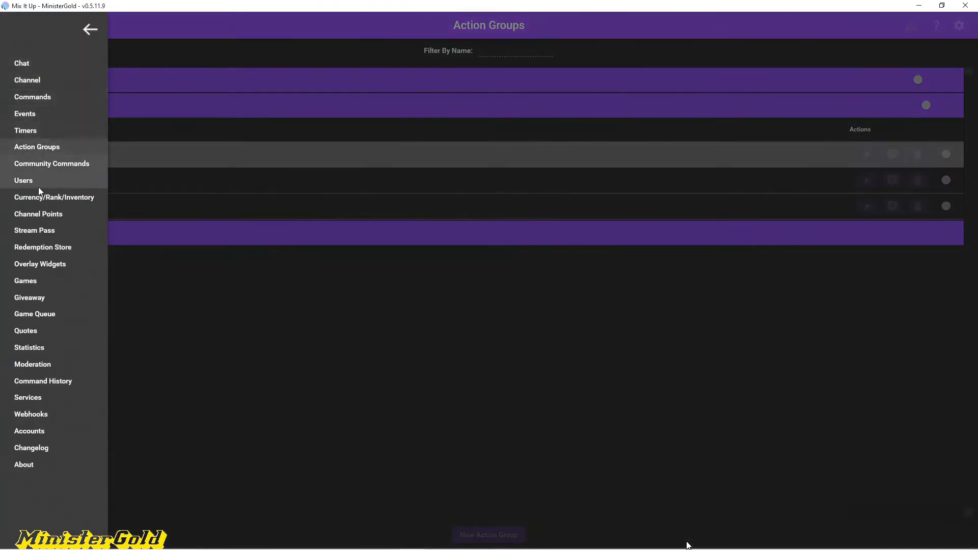
{"action": "left_click", "coordinate": [36, 215]}
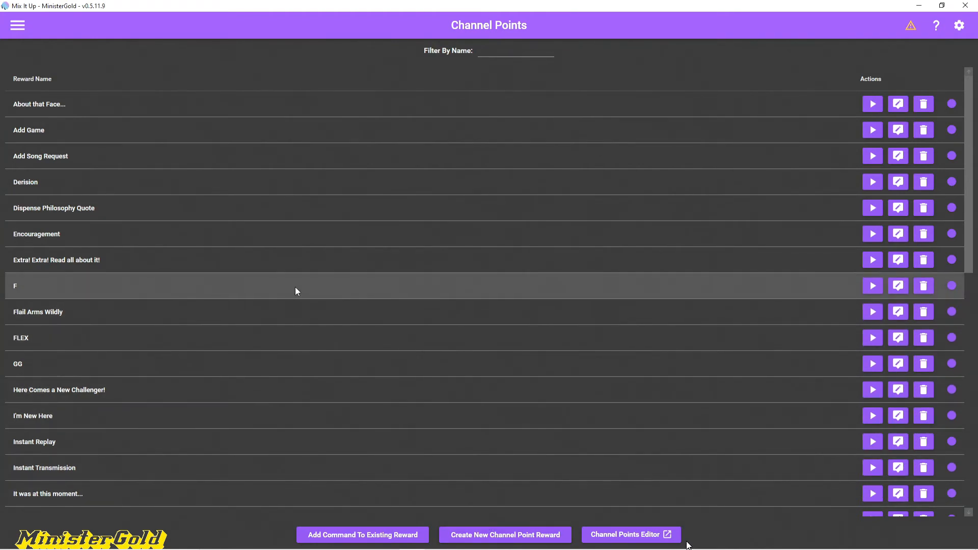
{"action": "left_click", "coordinate": [899, 287]}
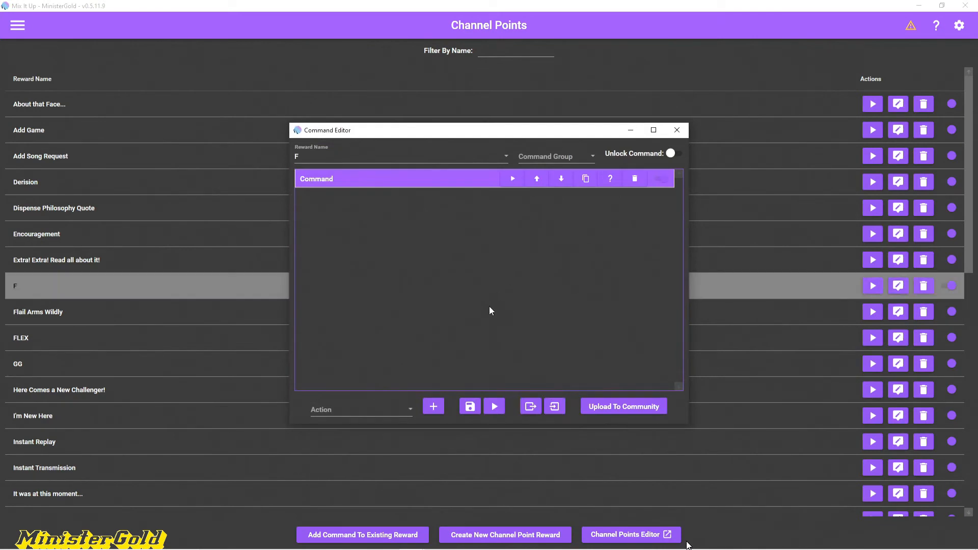
{"action": "left_click", "coordinate": [364, 408]}
{"action": "scroll", "coordinate": [376, 347], "scroll_direction": "down", "scroll_amount": 3}
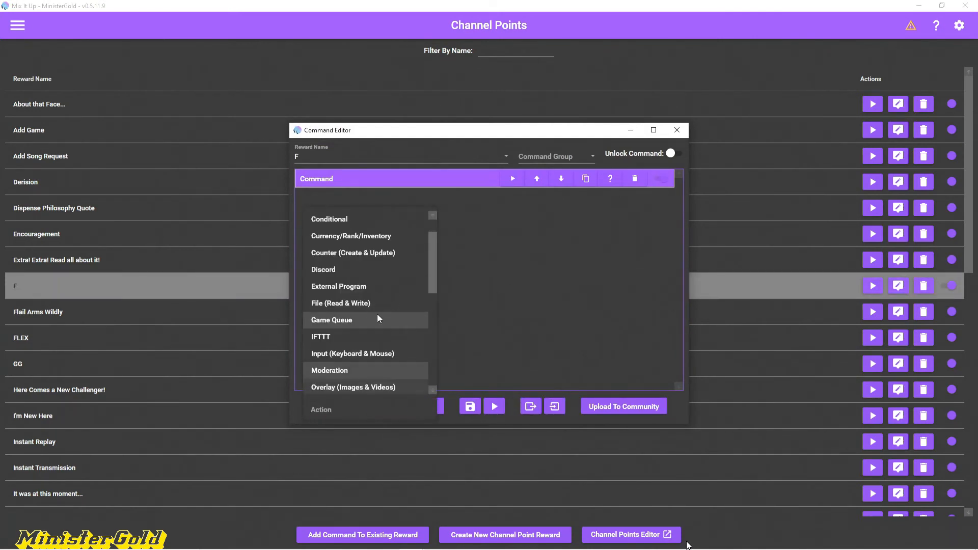
{"action": "scroll", "coordinate": [378, 314], "scroll_direction": "up", "scroll_amount": 3}
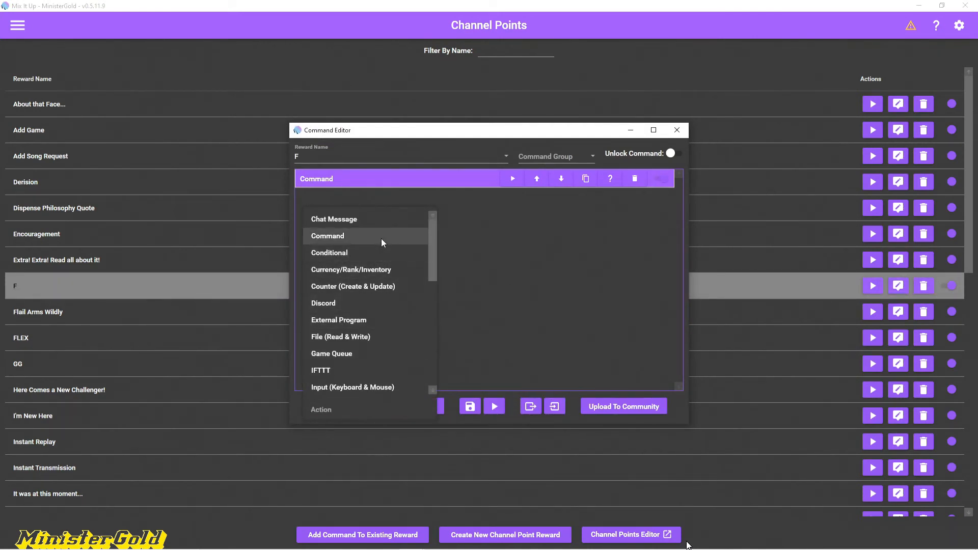
{"action": "left_click", "coordinate": [479, 249]}
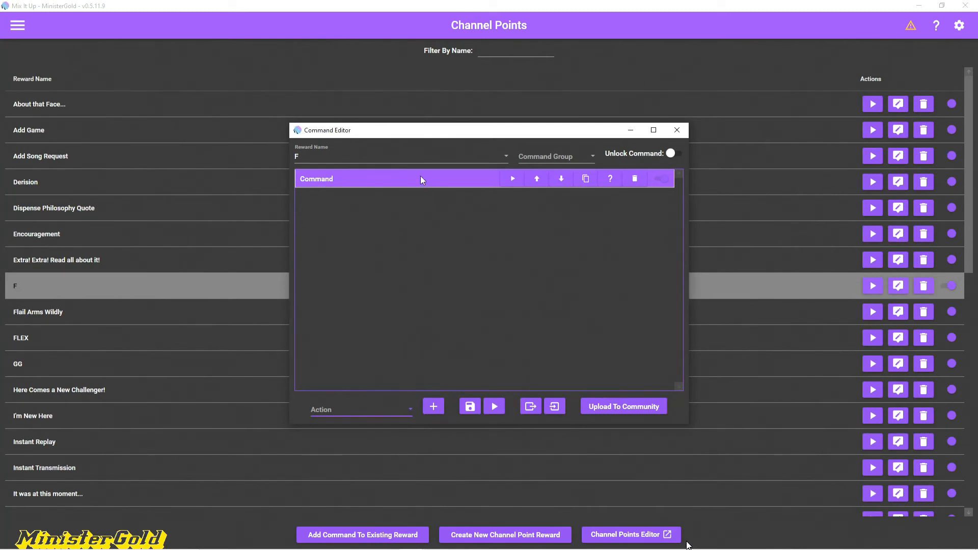
Step: Examine how the F reward's Command action runs the F action group, keep F as its command, and close the editor
{"action": "left_click", "coordinate": [421, 177]}
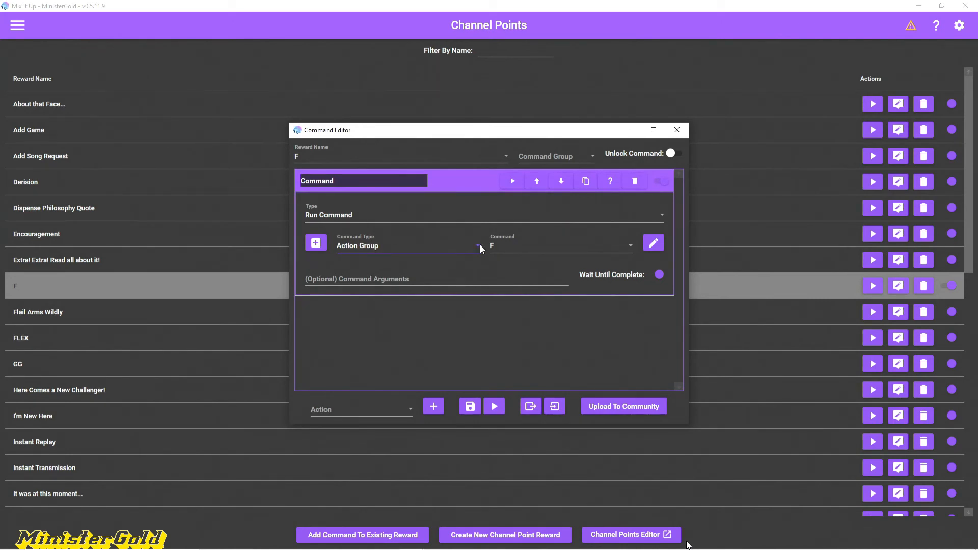
{"action": "left_click", "coordinate": [498, 244]}
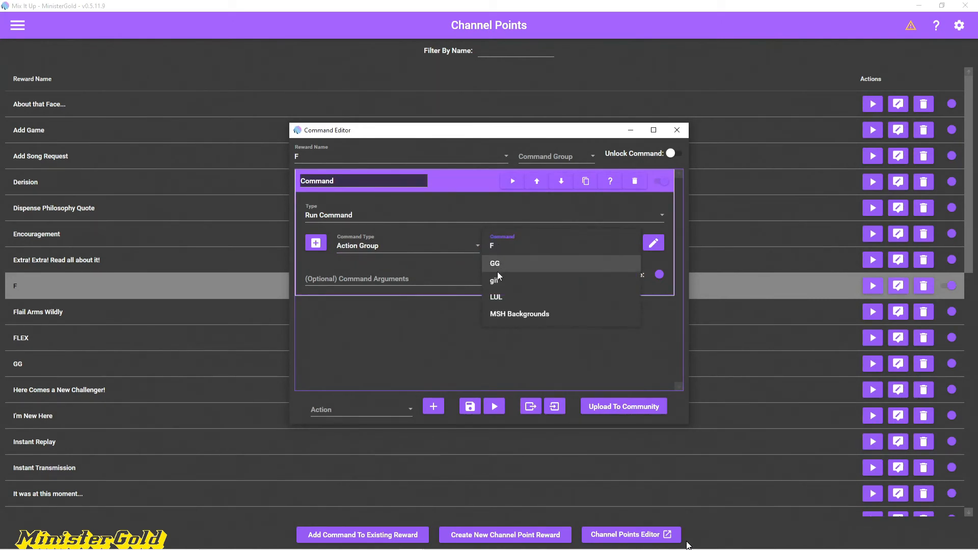
{"action": "left_click", "coordinate": [506, 245]}
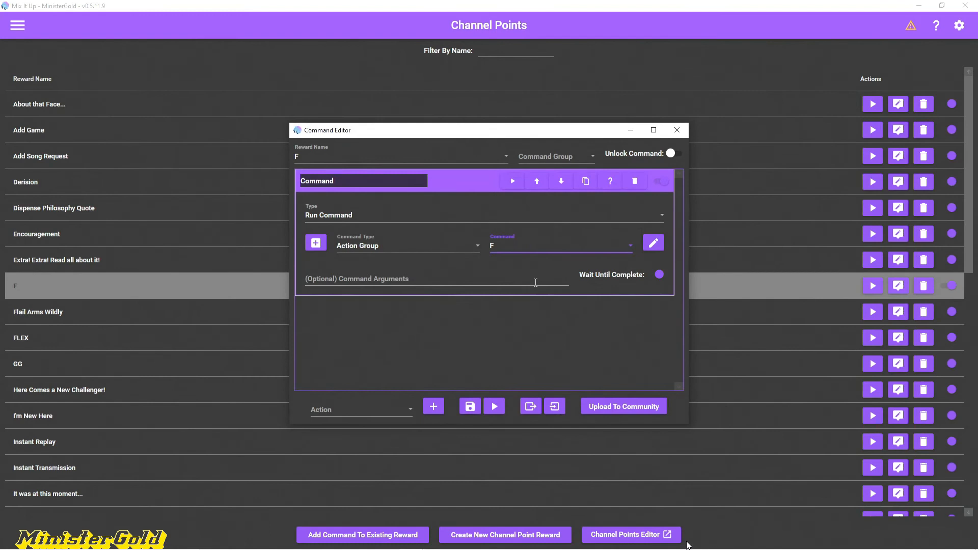
{"action": "left_click", "coordinate": [676, 130]}
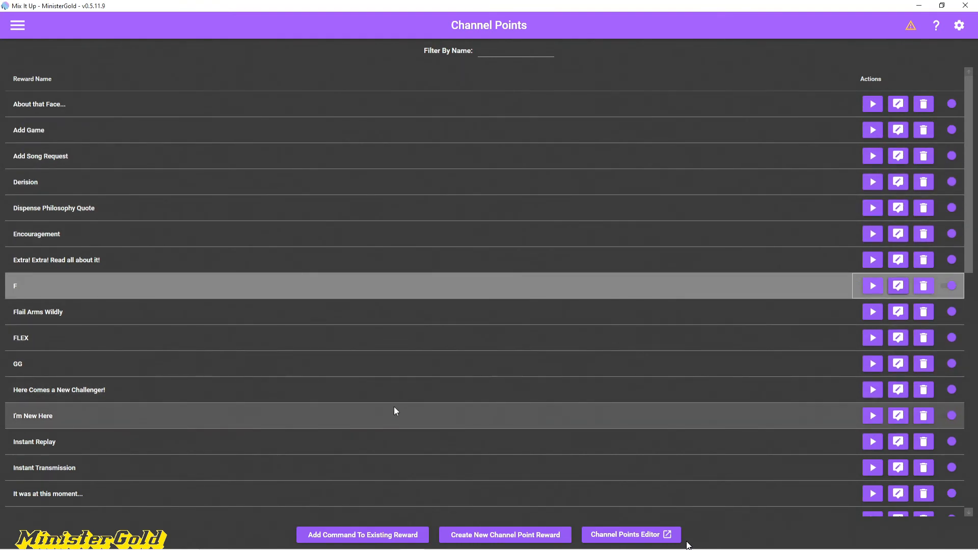
Step: Switch to OBS, open the channel point rewards in the stream chat, maximize the window and widen the Chat dock
{"action": "key", "text": "alt+Tab"}
{"action": "key", "text": "alt+Tab"}
{"action": "key", "text": "alt+shift+Tab"}
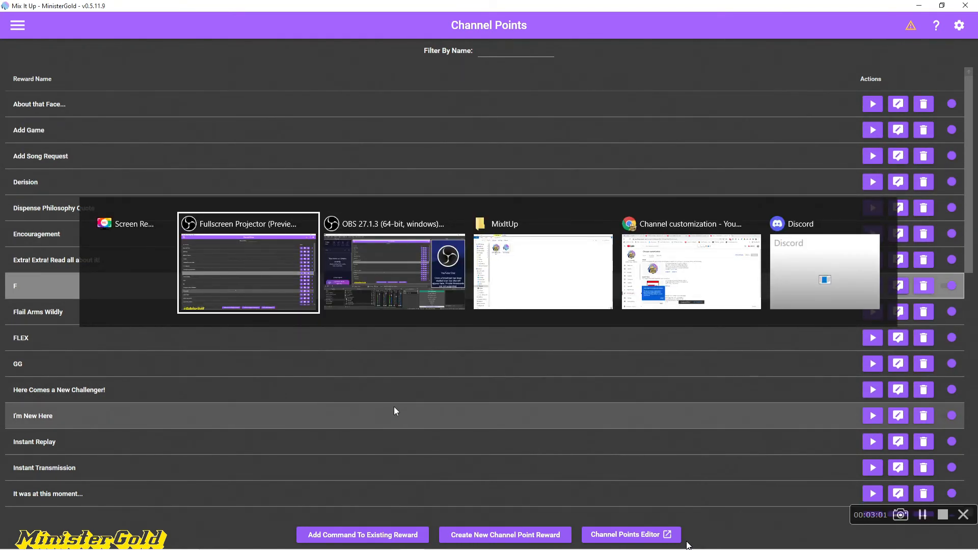
{"action": "mouse_move", "coordinate": [390, 548]}
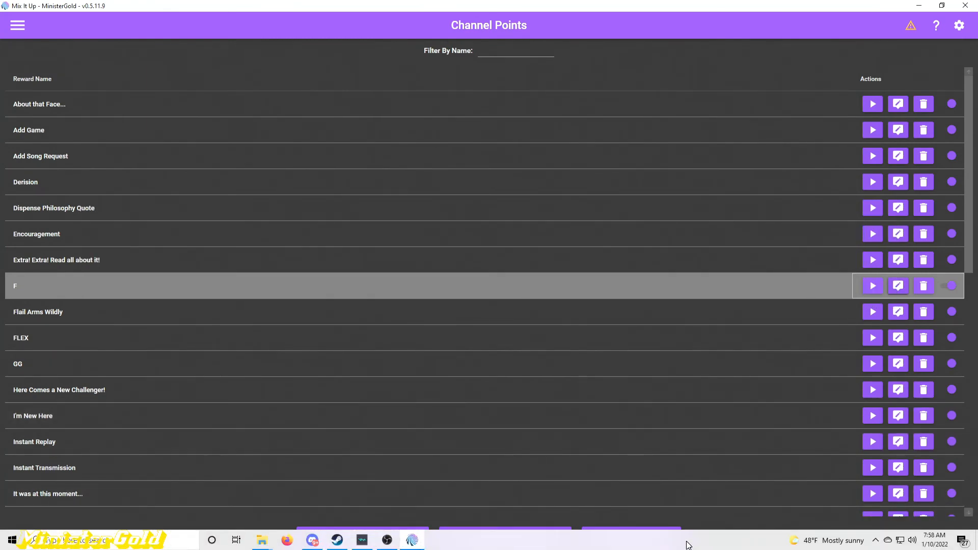
{"action": "left_click", "coordinate": [387, 540]}
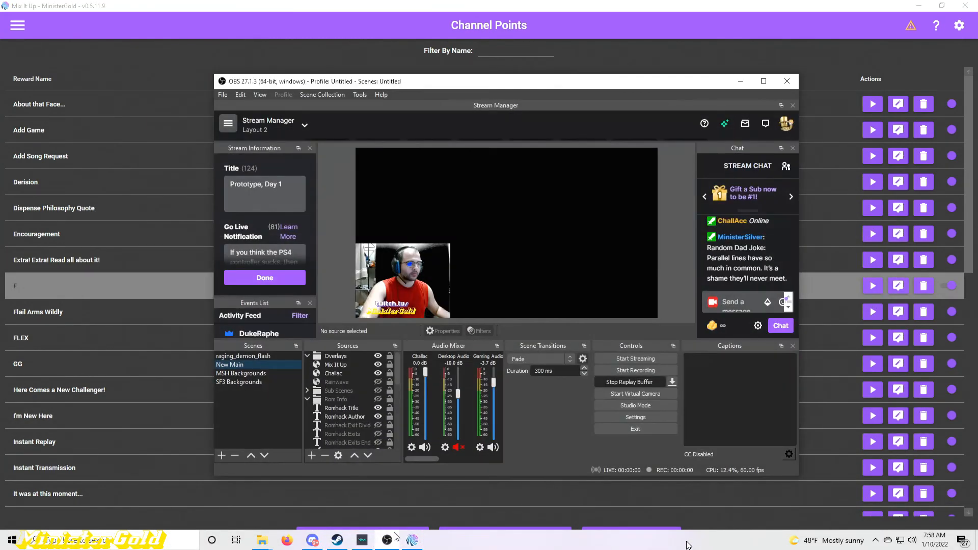
{"action": "left_click", "coordinate": [712, 325]}
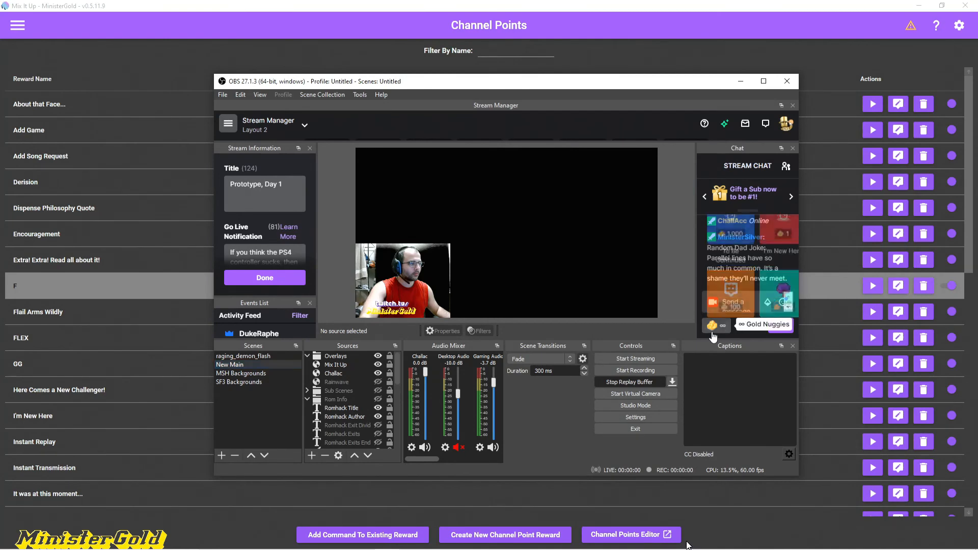
{"action": "left_click", "coordinate": [764, 81]}
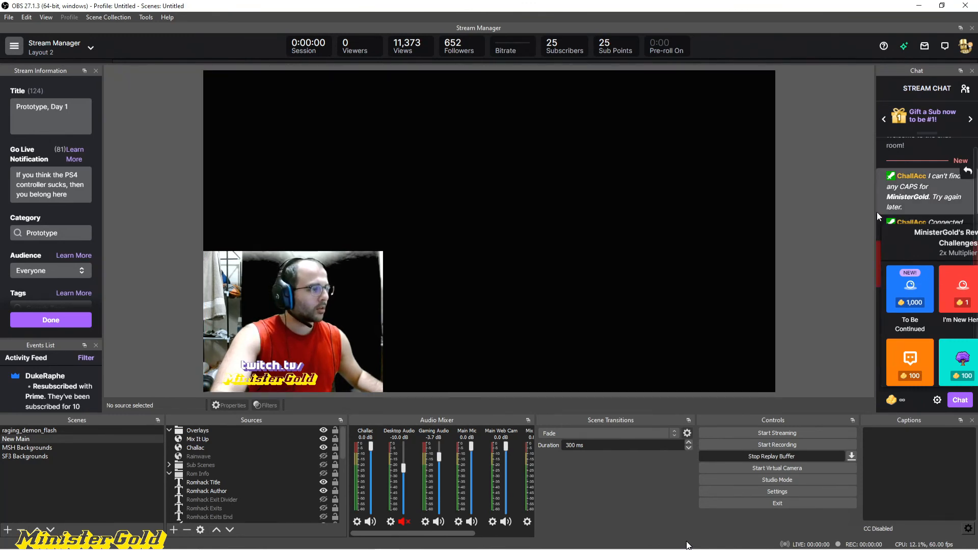
{"action": "left_click_drag", "start_coordinate": [894, 289], "coordinate": [729, 212]}
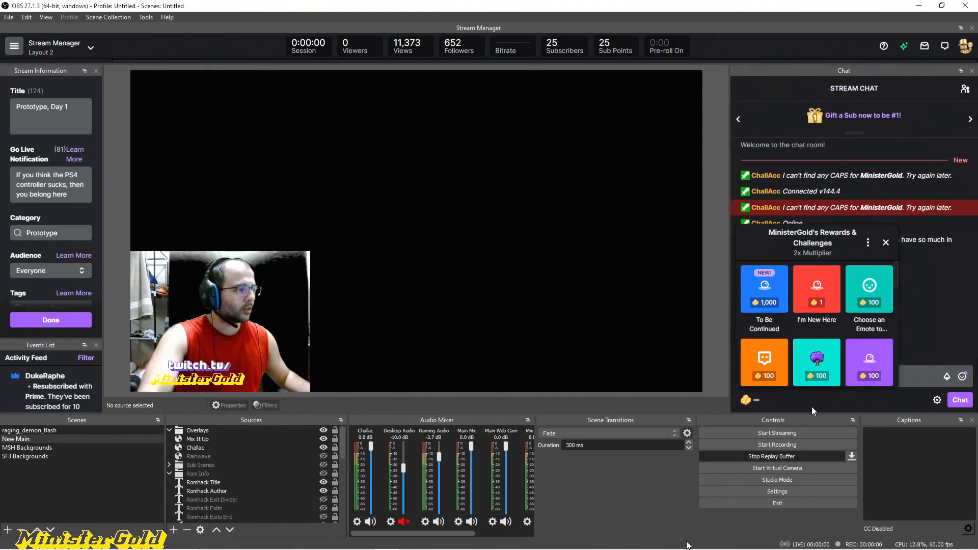
Step: Redeem the 100-point F reward from the channel's rewards list
{"action": "scroll", "coordinate": [813, 317], "scroll_direction": "down", "scroll_amount": 1}
{"action": "scroll", "coordinate": [812, 317], "scroll_direction": "down", "scroll_amount": 1}
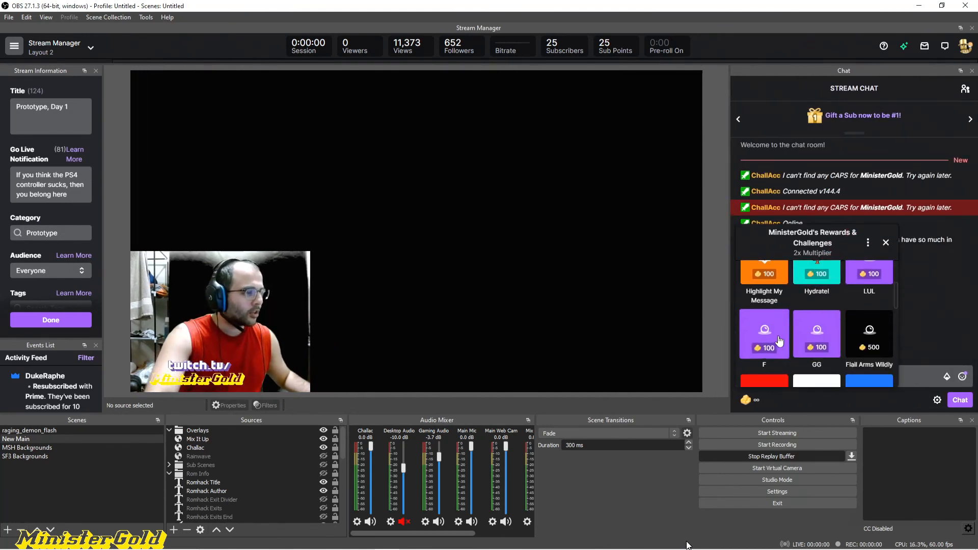
{"action": "left_click", "coordinate": [766, 329]}
{"action": "left_click", "coordinate": [832, 368]}
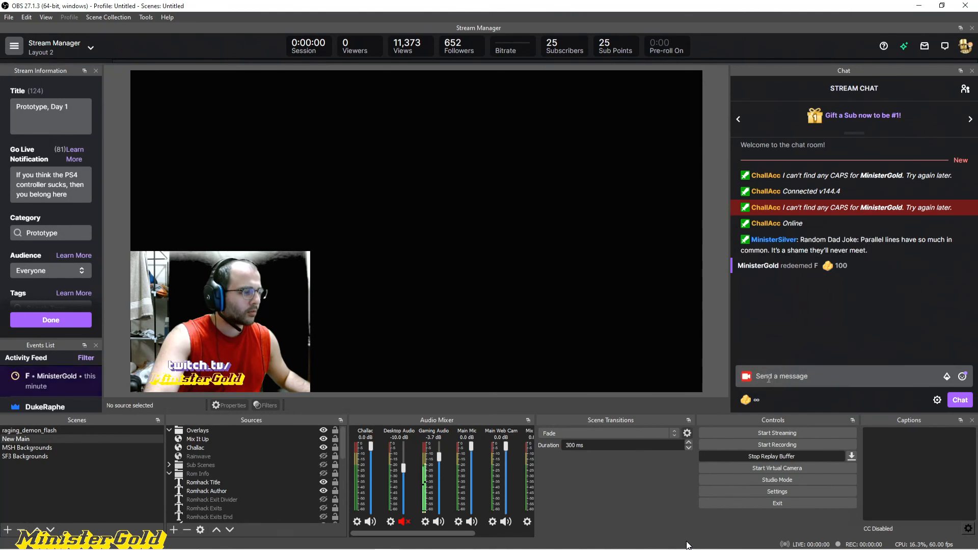
Step: Redeem the F reward a second time, and close the rewards list after reopening it
{"action": "left_click", "coordinate": [752, 405]}
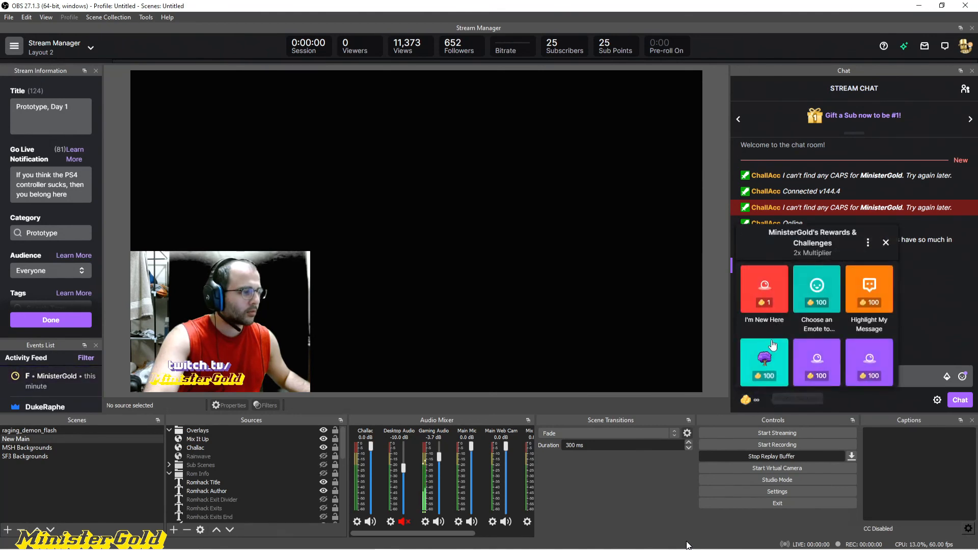
{"action": "scroll", "coordinate": [815, 290], "scroll_direction": "up", "scroll_amount": 1}
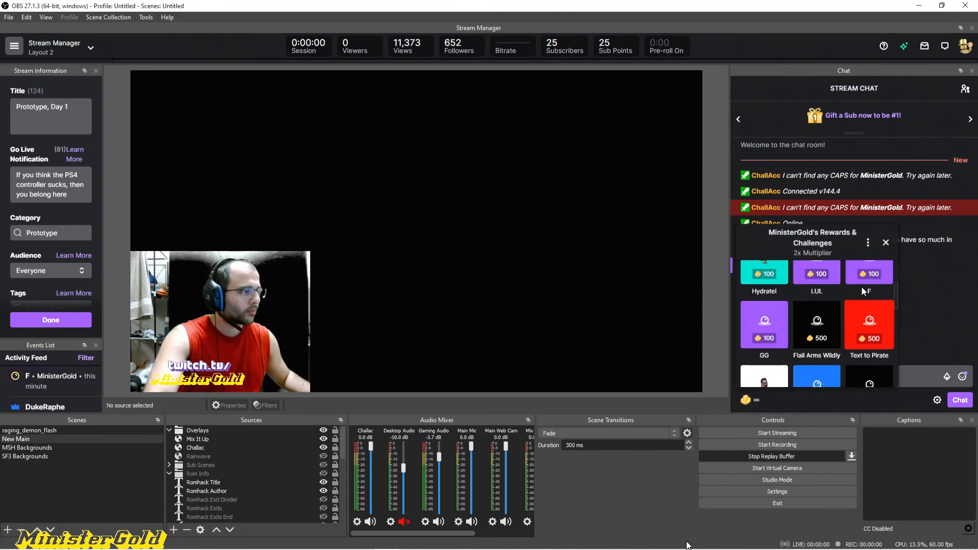
{"action": "left_click", "coordinate": [867, 280]}
{"action": "left_click", "coordinate": [813, 371]}
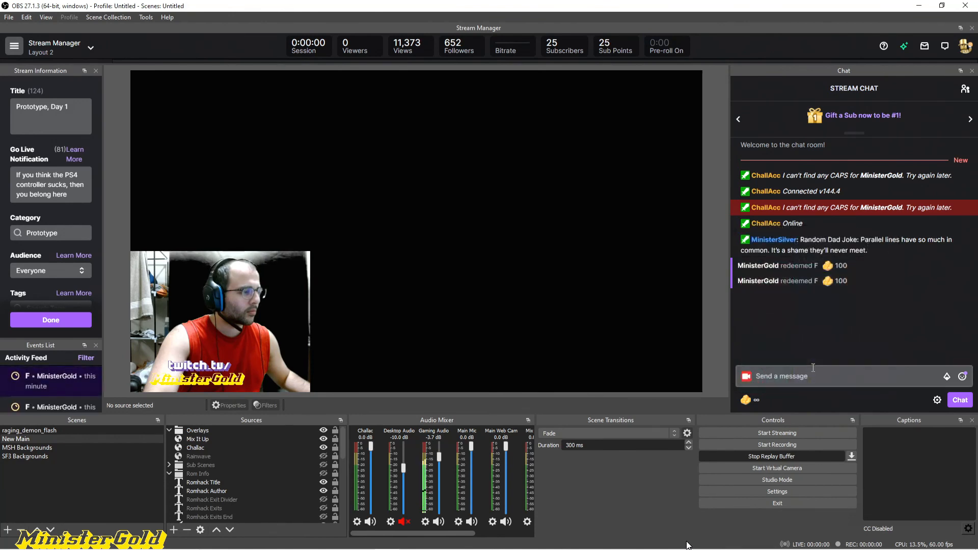
{"action": "left_click", "coordinate": [755, 402]}
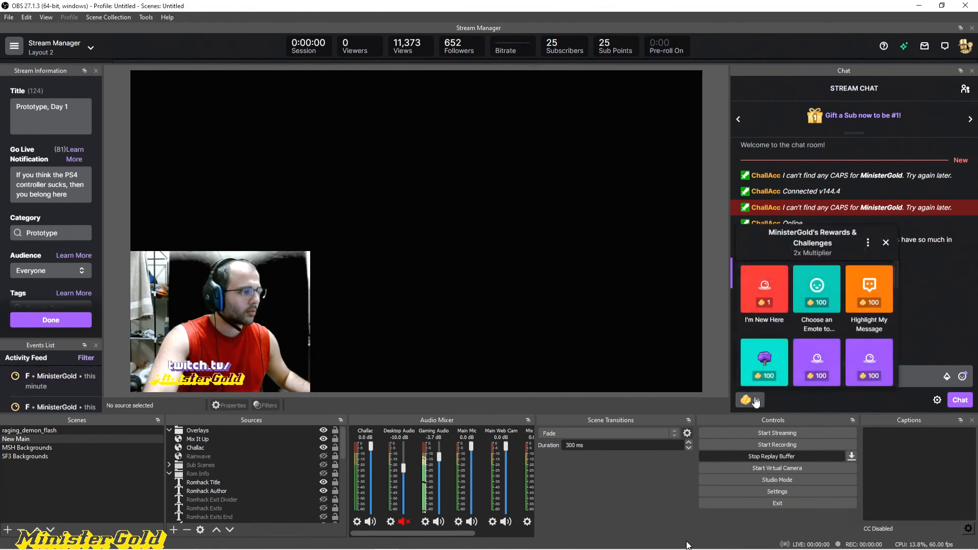
{"action": "left_click", "coordinate": [931, 329]}
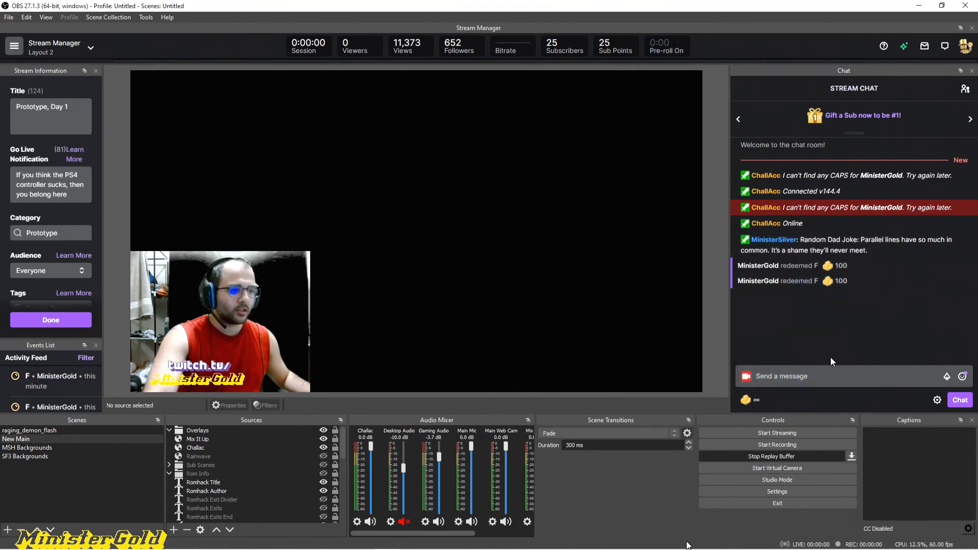